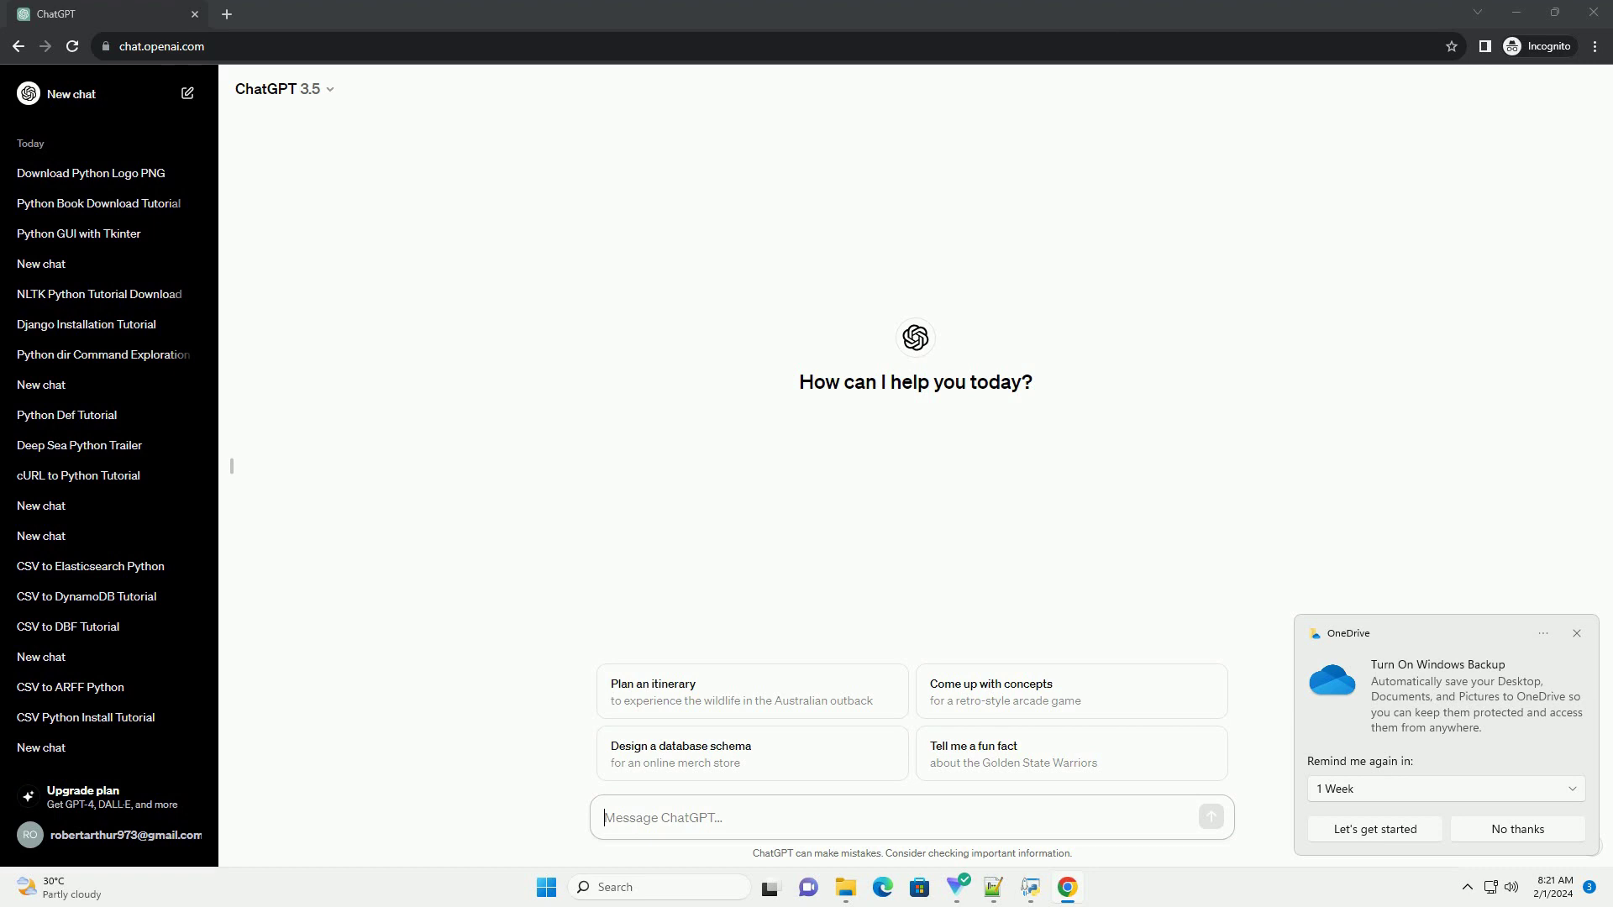
type("write an informative tutorial about download python on mac terminal with code example")
Submit the prompt requesting a Mac terminal Python installation tutorial with code examples
key("Return")
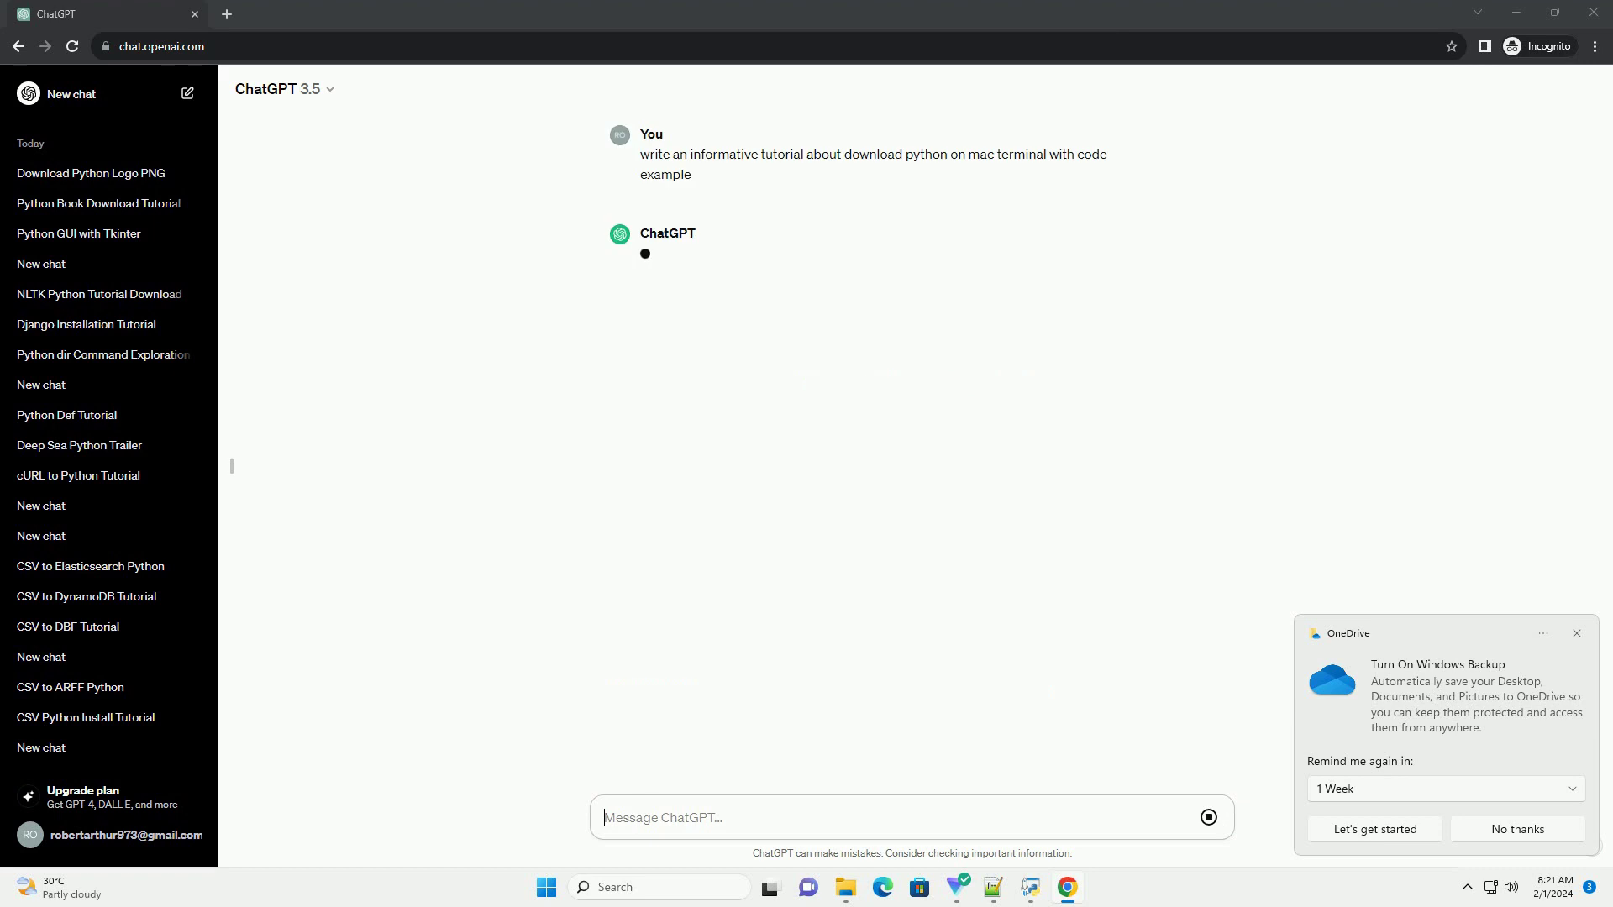